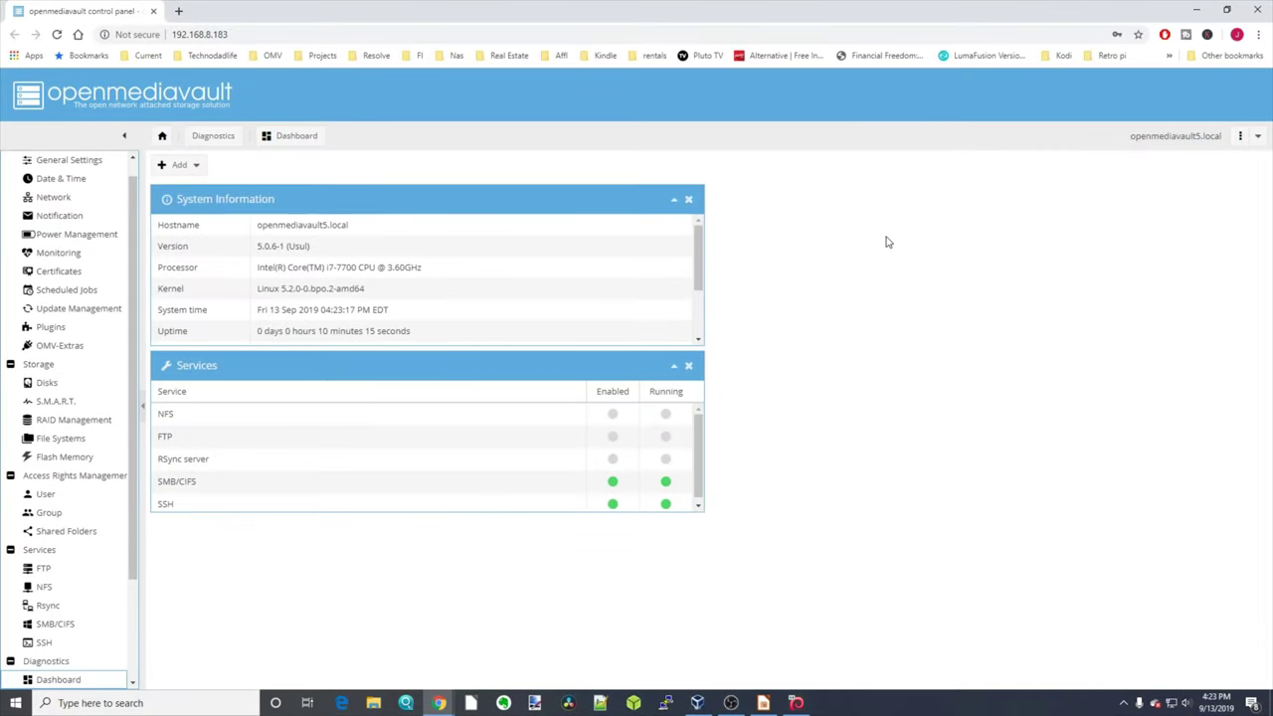
- Go to the OMV-Extras settings, where Docker storage is /sharedfolders/media/docker with Portainer enabled
left_click(71, 352)
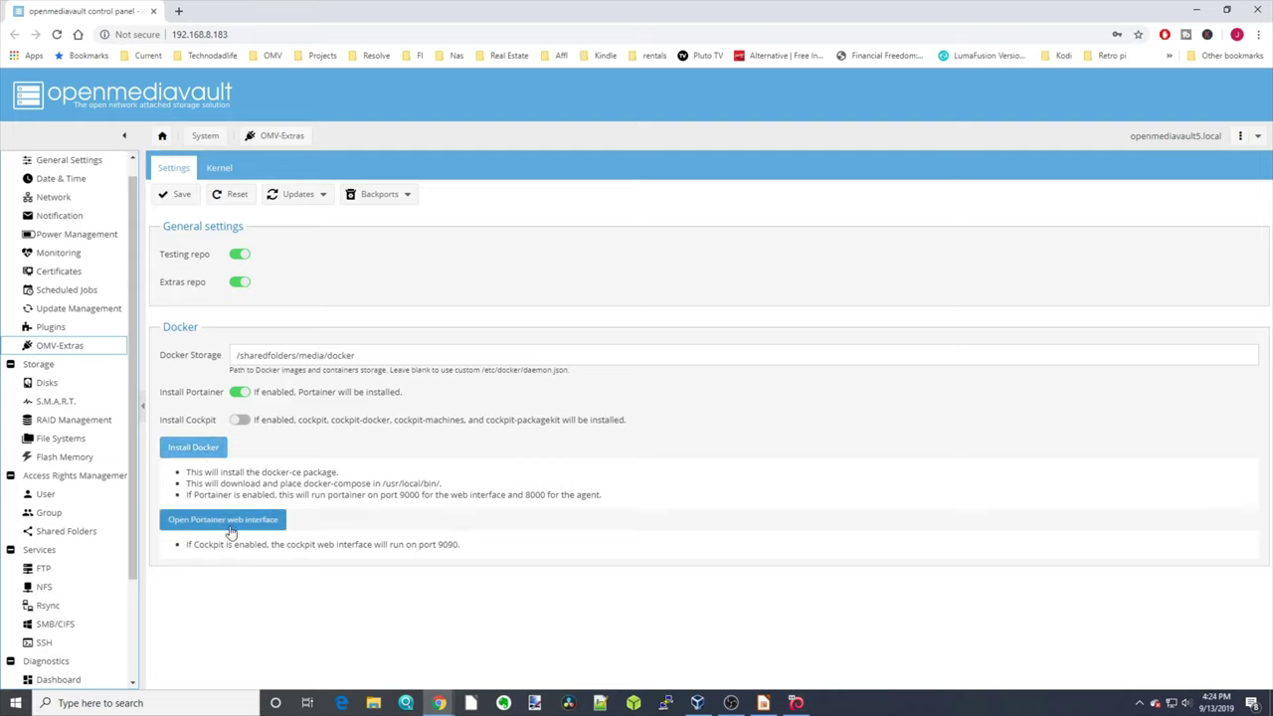
- Load the Plugins list and browse the Backup, Downloaders and Filesystems sections with installed flashmemory
left_click(52, 327)
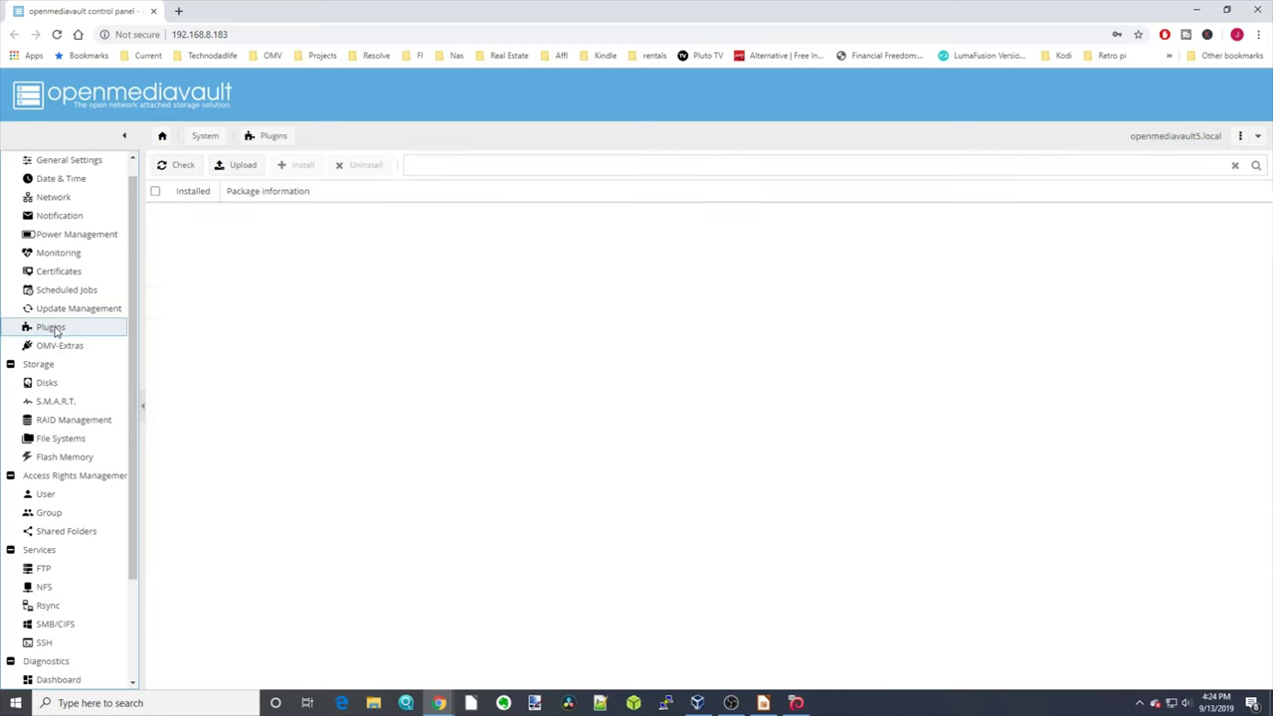
scroll(492, 338, "down", 15)
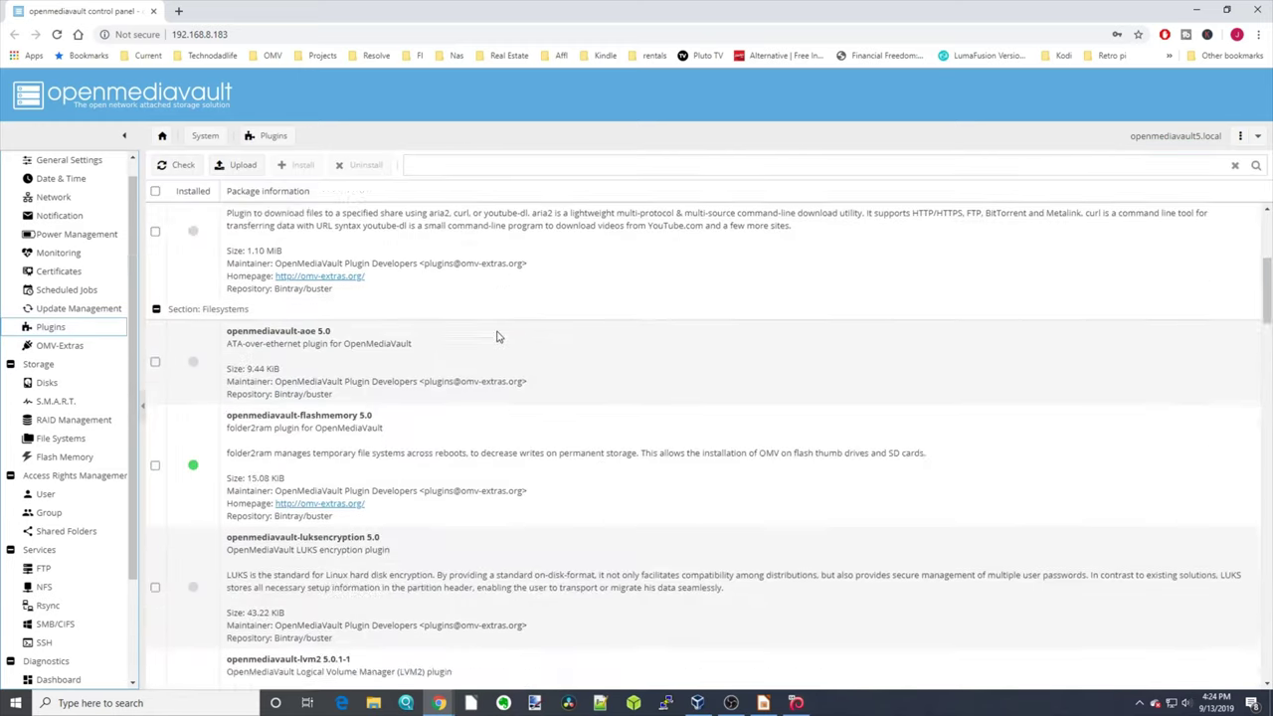
scroll(491, 346, "down", 15)
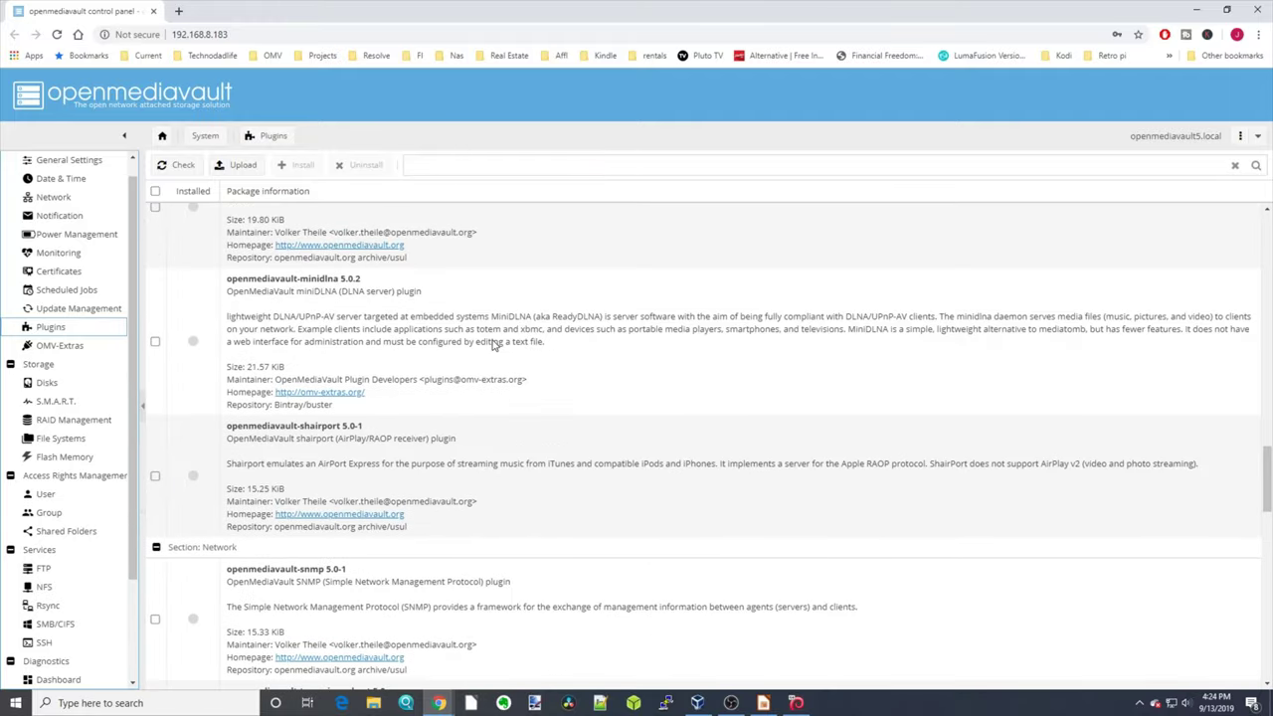
scroll(489, 348, "up", 15)
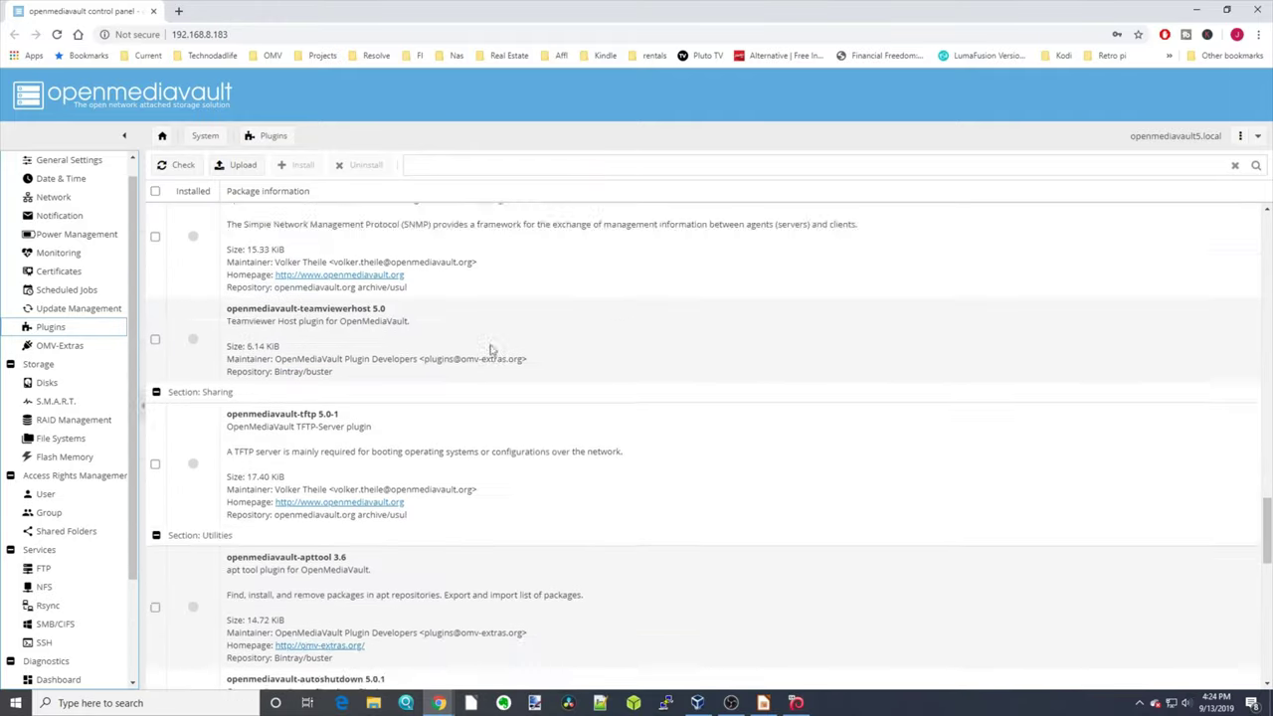
scroll(492, 349, "up", 2)
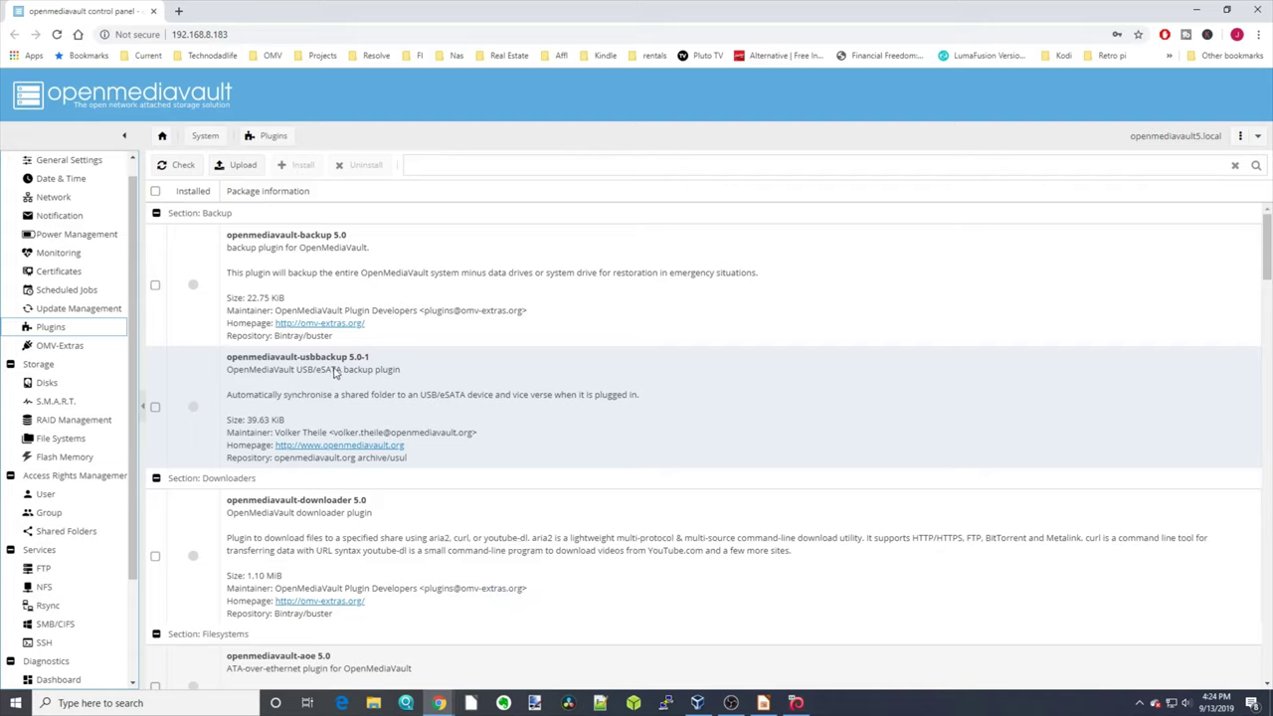
scroll(335, 372, "down", 3)
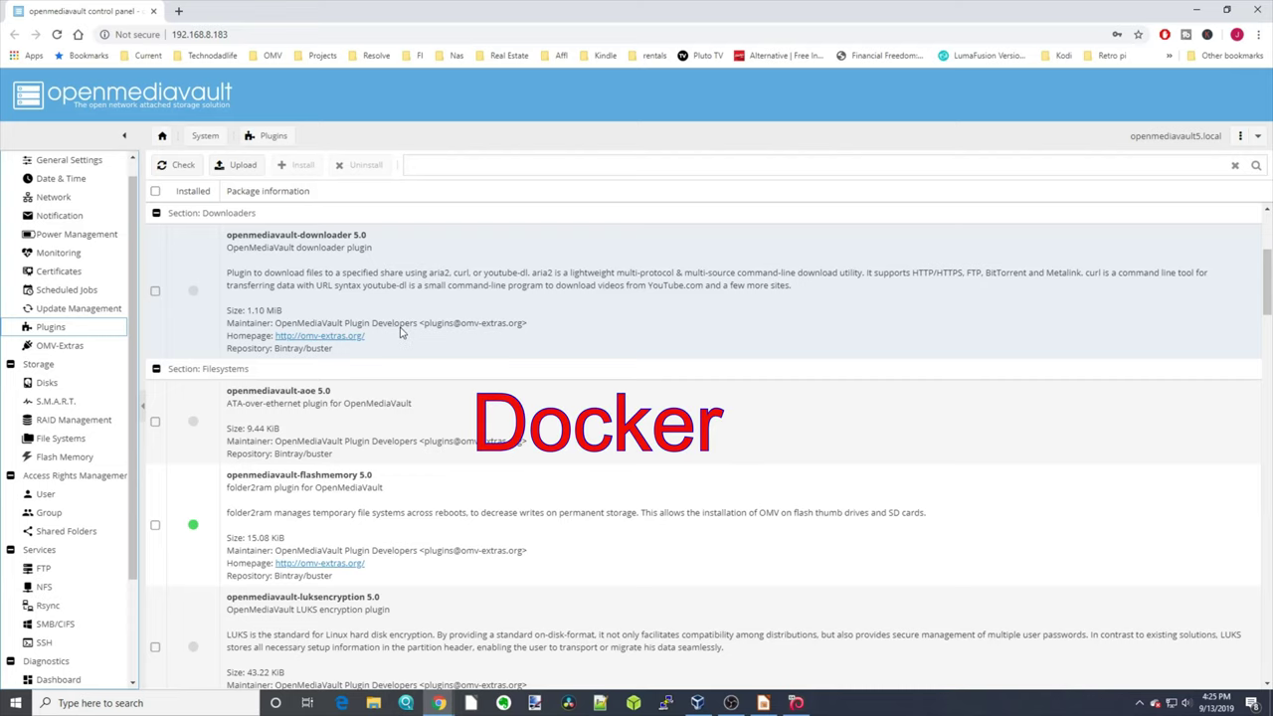
- Select the installed openmediavault-flashmemory 5.0 row, then move on toward luksencryption, lvm2, nilfs2 and snapraid
scroll(403, 344, "down", 1)
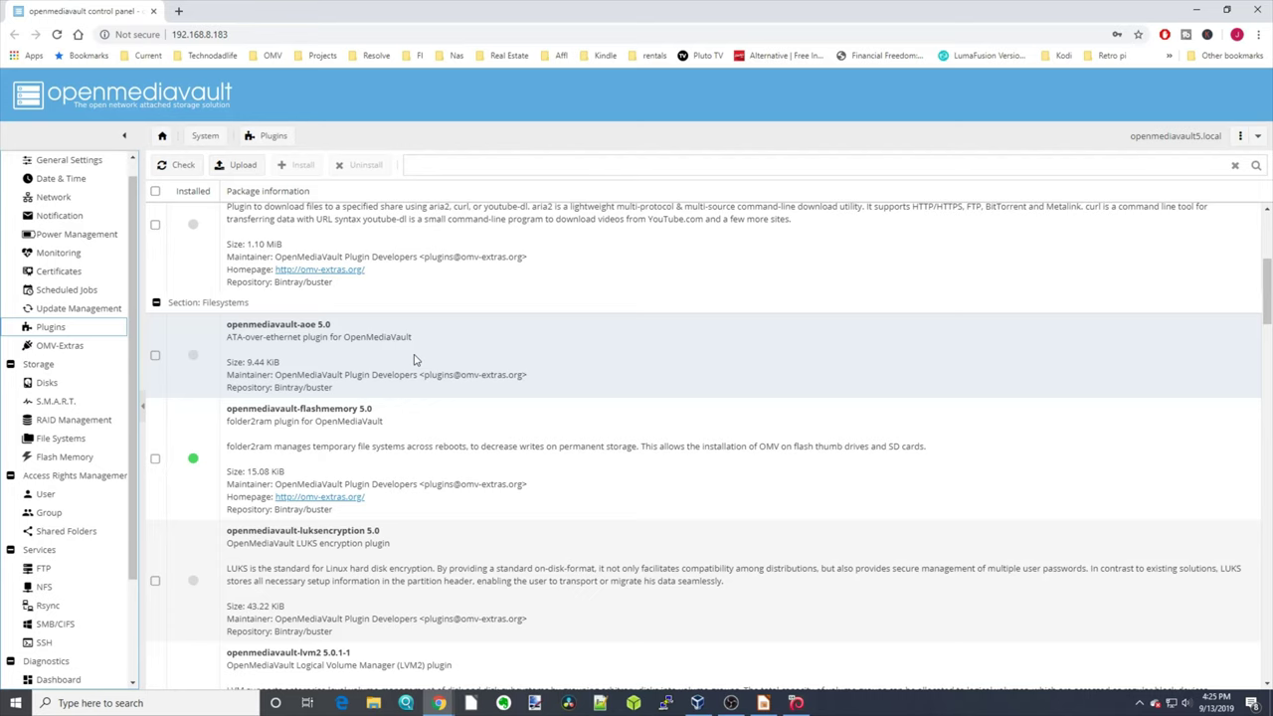
scroll(416, 360, "down", 3)
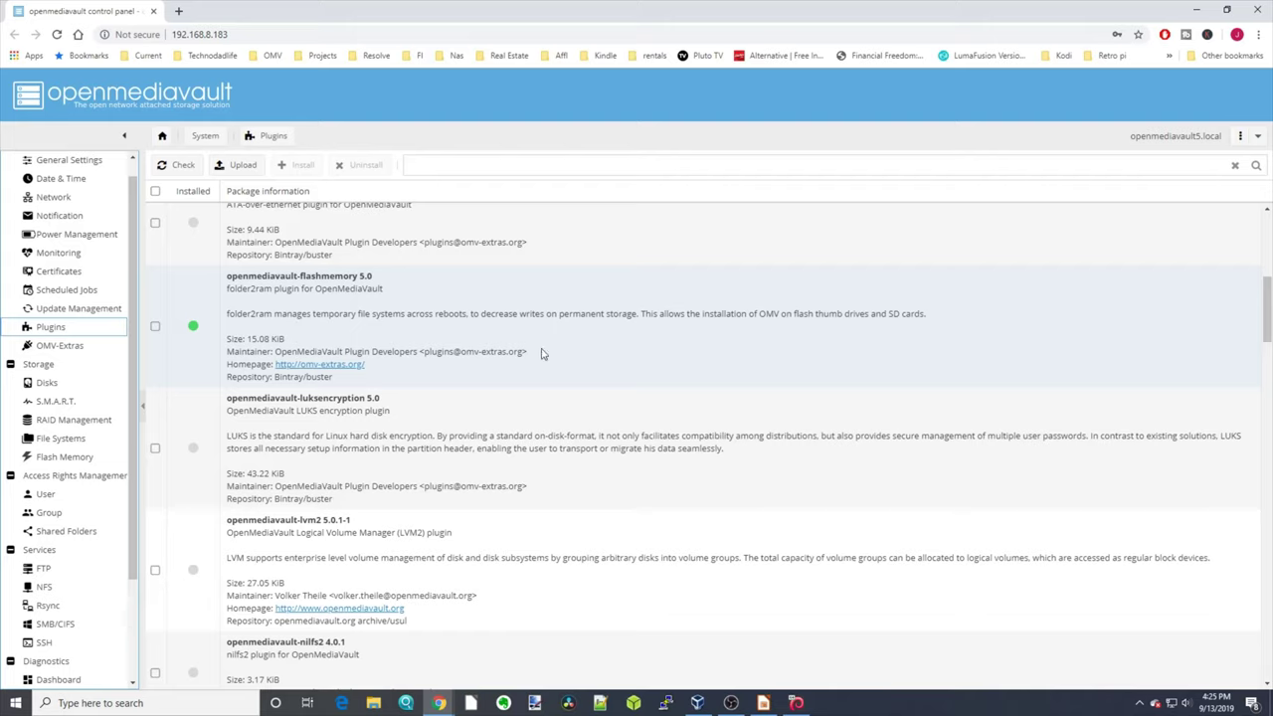
left_click(795, 320)
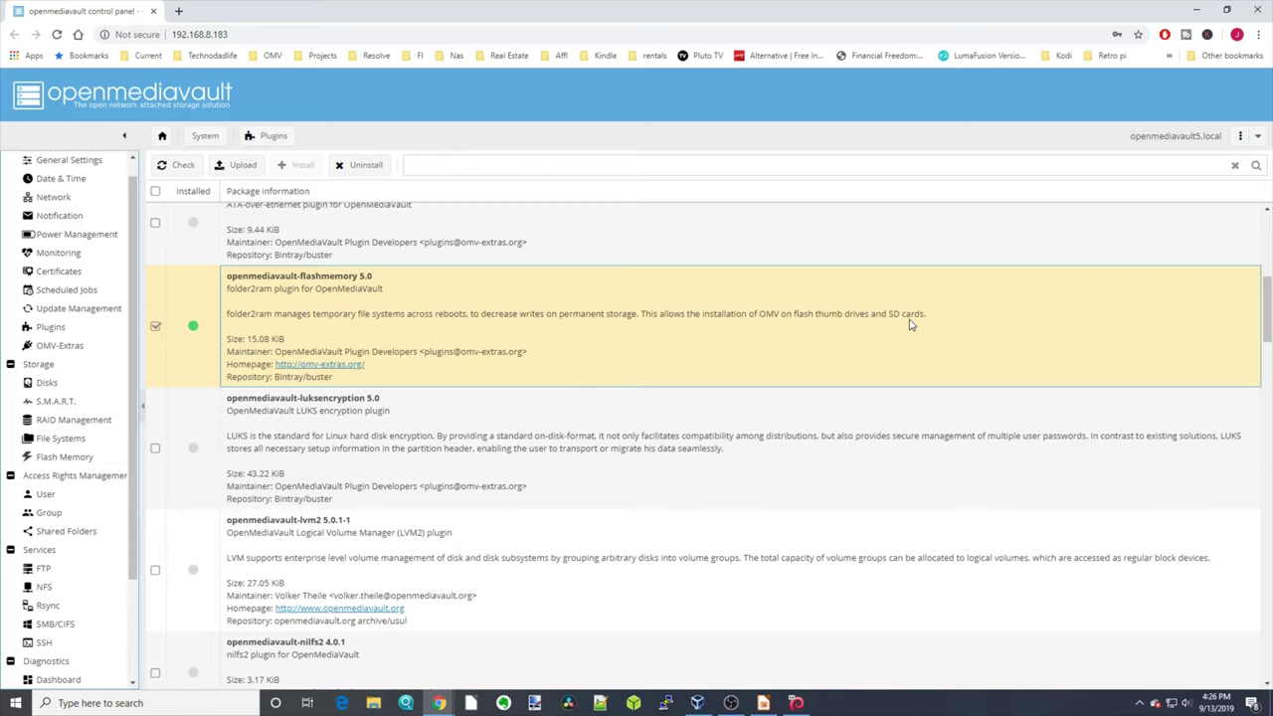
scroll(909, 323, "down", 2)
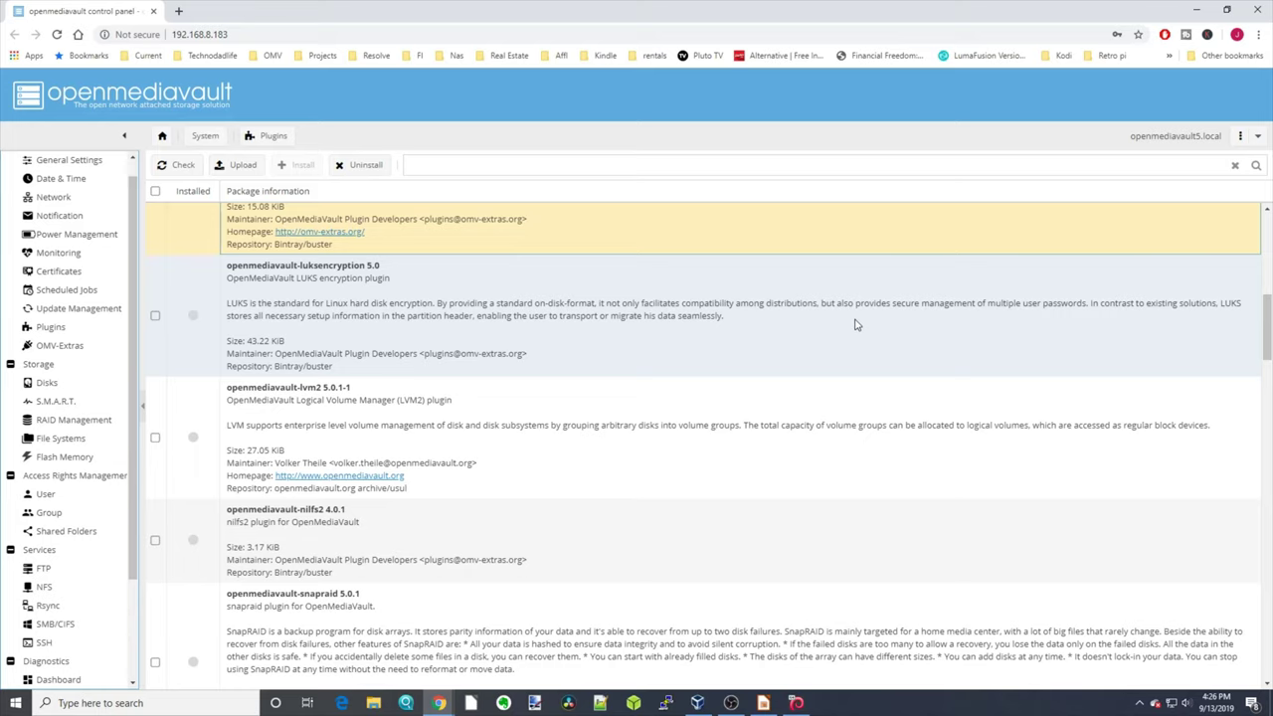
- Scroll past symlinks 3.1.5 and unionfilesystems 5.0 to zfs 5.0.1 and diskstats 5.0-1
scroll(855, 324, "down", 1)
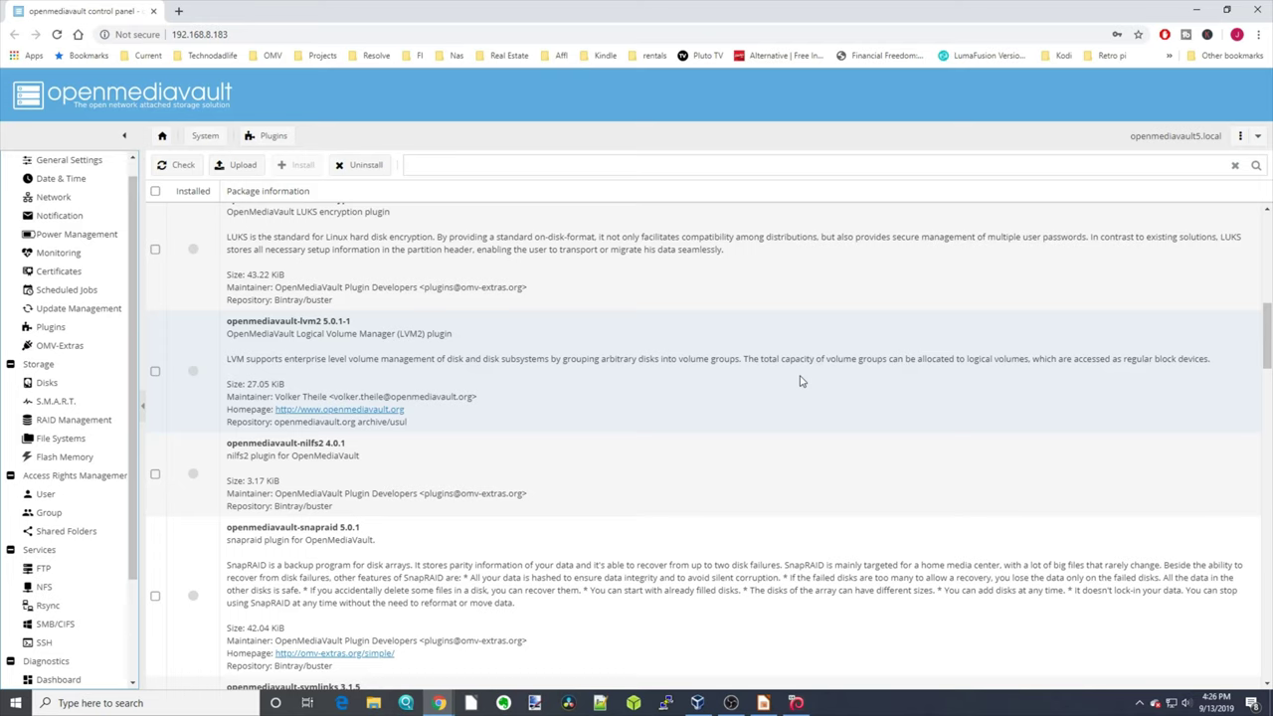
scroll(790, 381, "down", 3)
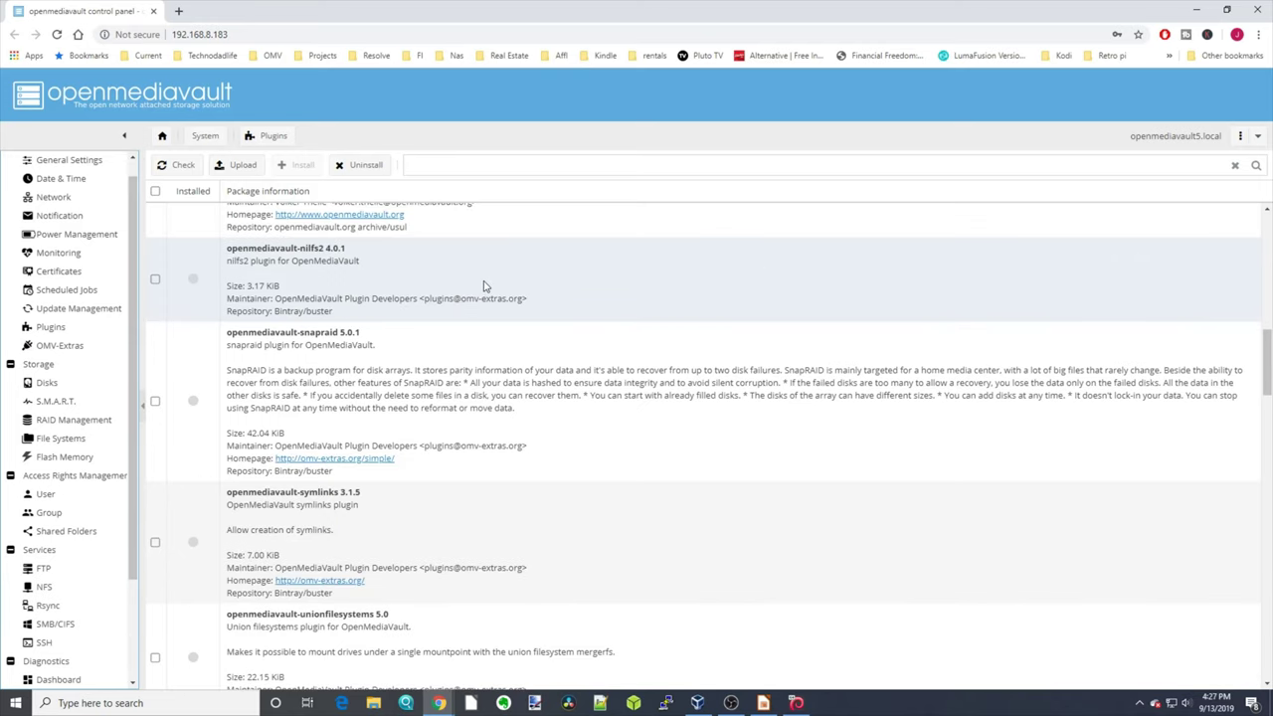
scroll(487, 294, "down", 1)
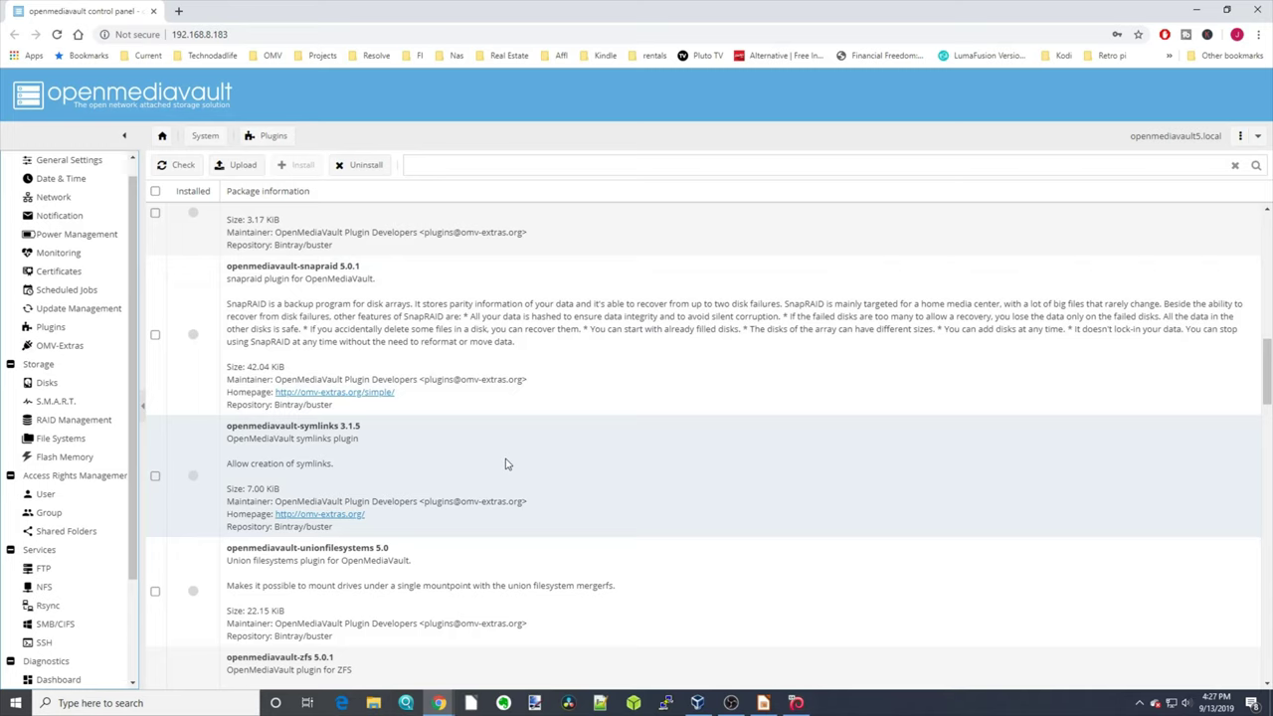
scroll(505, 464, "down", 3)
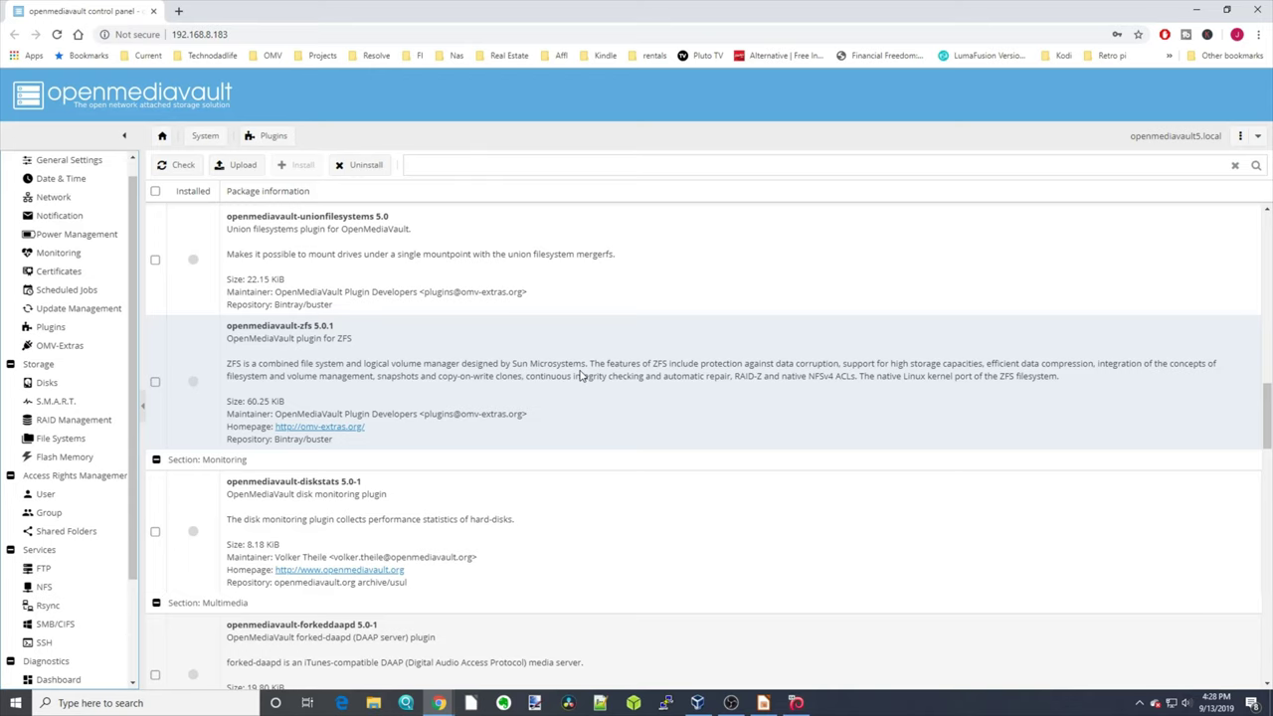
- Scroll through Multimedia, Network and Sharing to Utilities' apttool, autoshutdown, clamav and locate
scroll(581, 376, "down", 3)
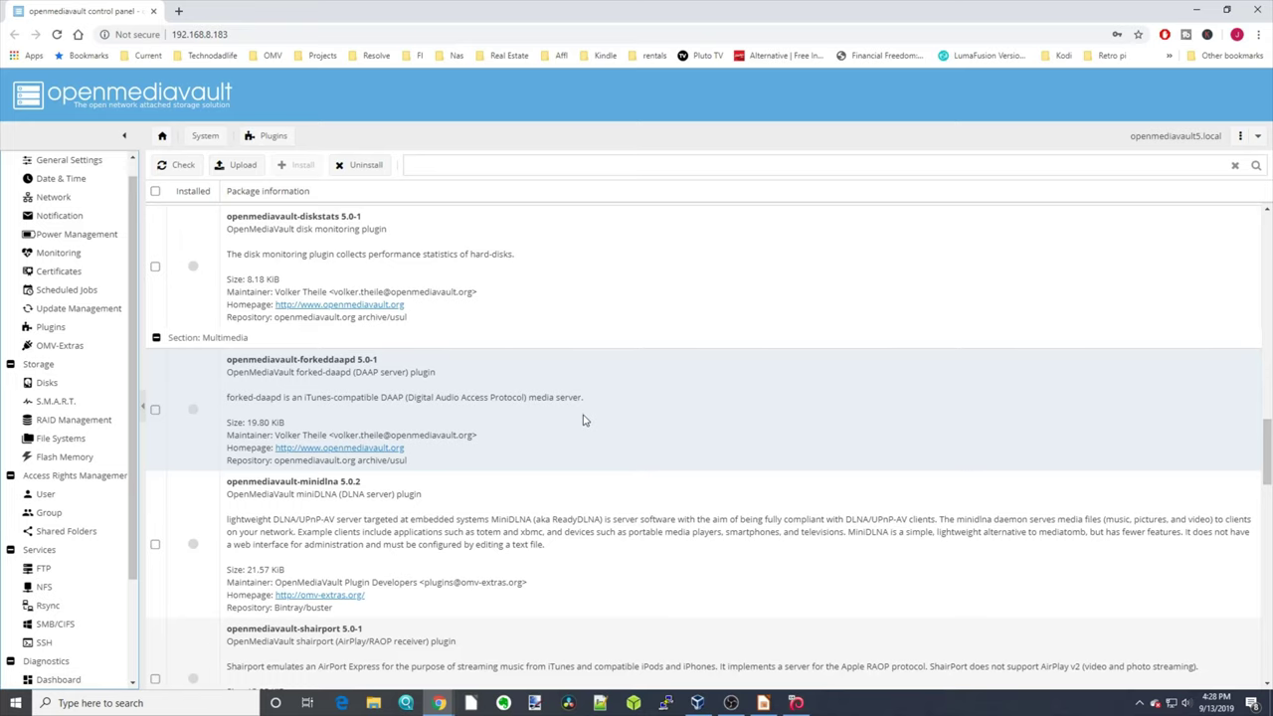
scroll(584, 421, "down", 2)
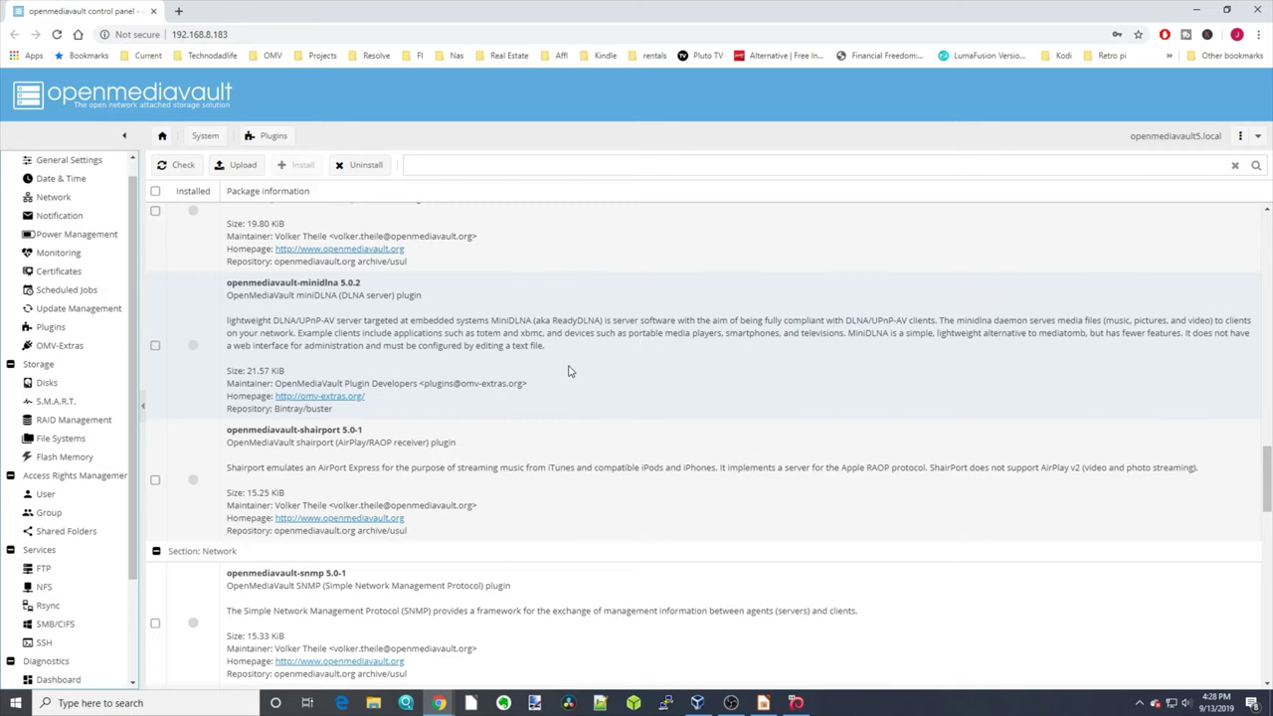
scroll(570, 371, "down", 2)
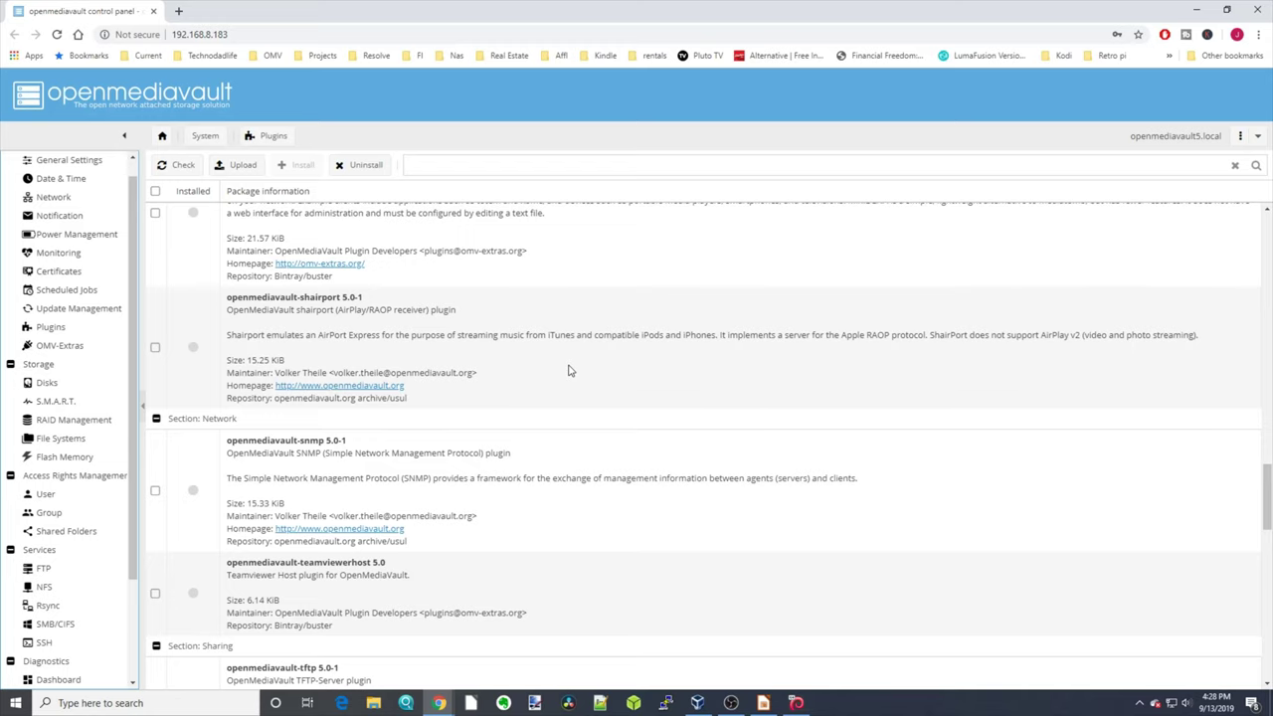
scroll(570, 371, "down", 3)
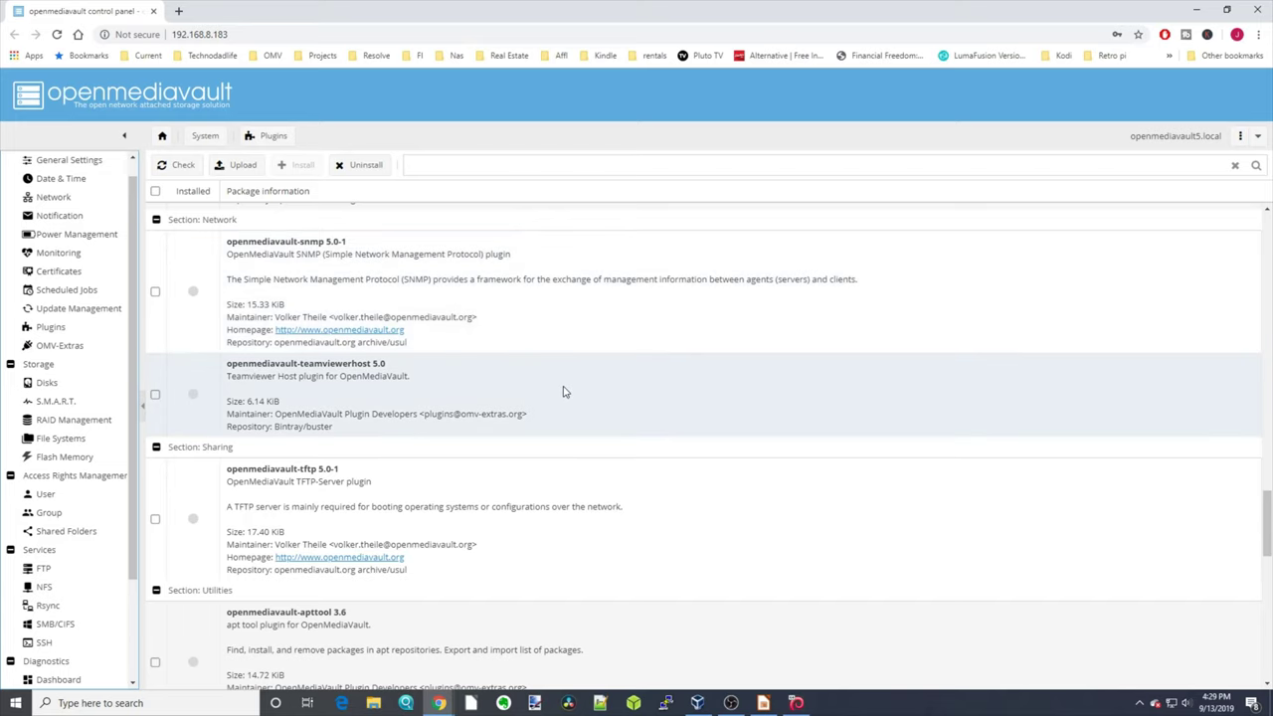
scroll(563, 391, "down", 3)
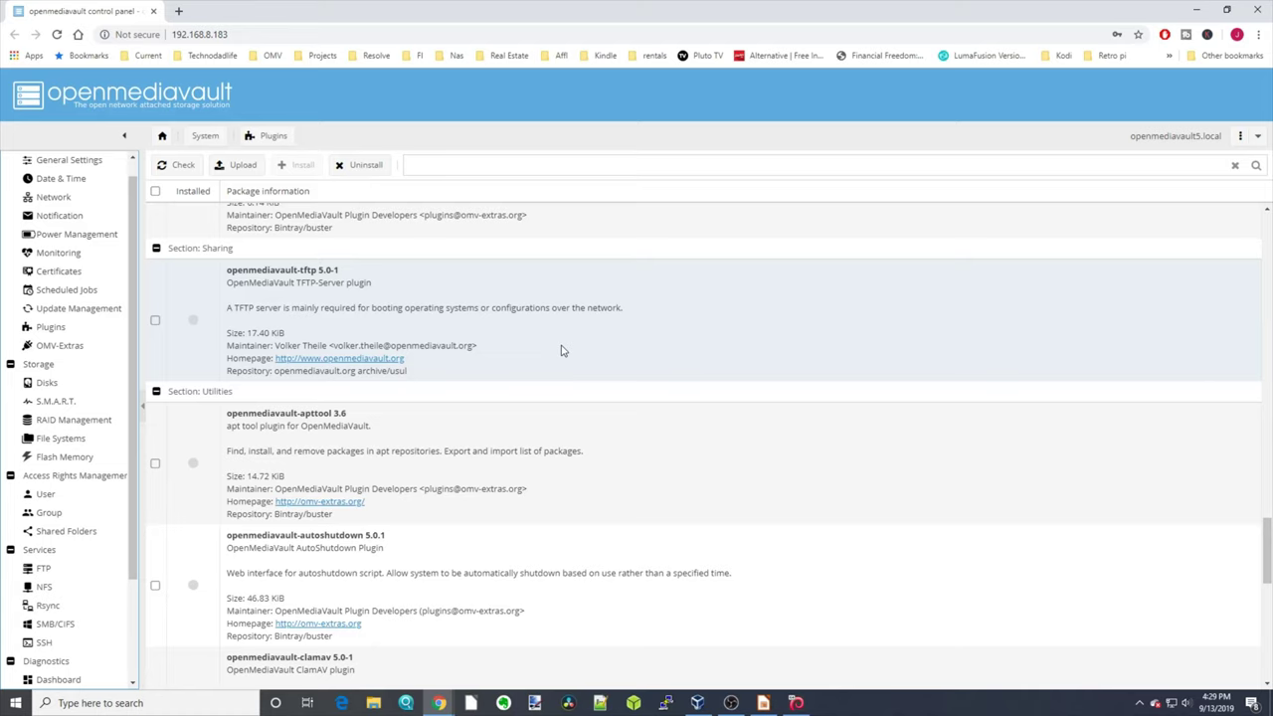
scroll(561, 351, "down", 3)
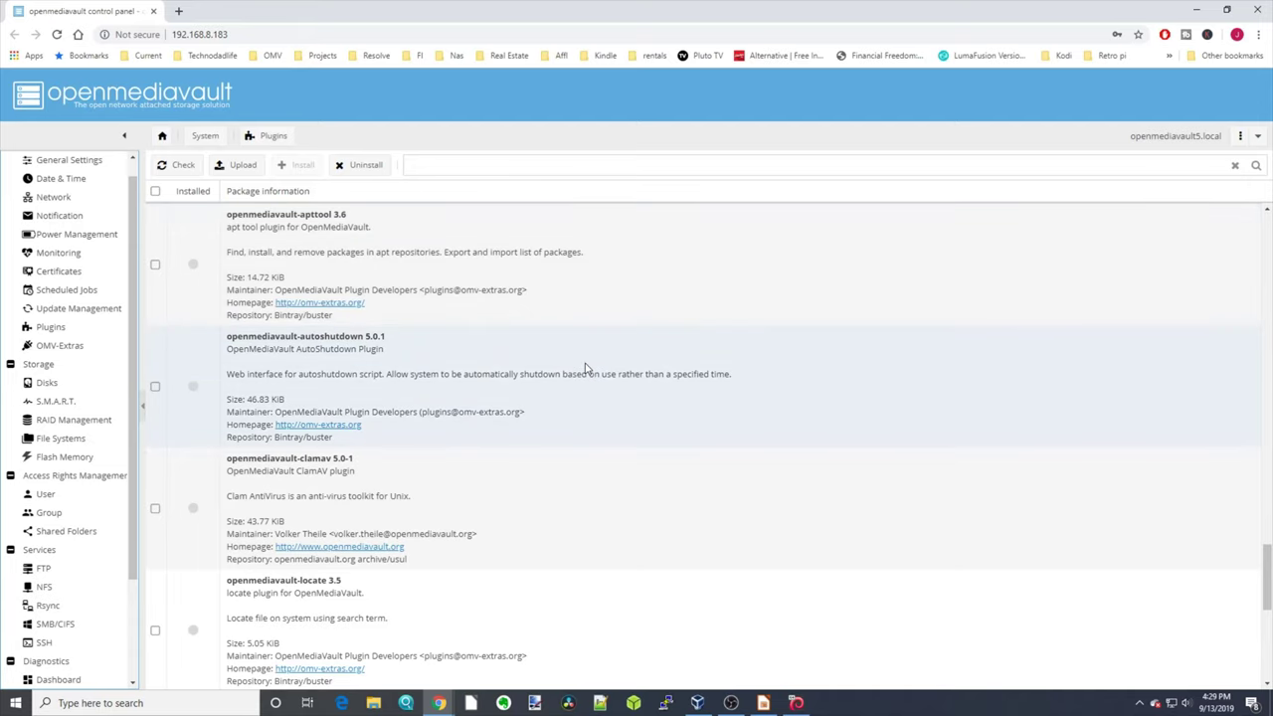
- Scroll to the list's end showing installed omvextrasorg 5.0.5 and resetperms 5.0 beside nut and wol
scroll(586, 369, "down", 2)
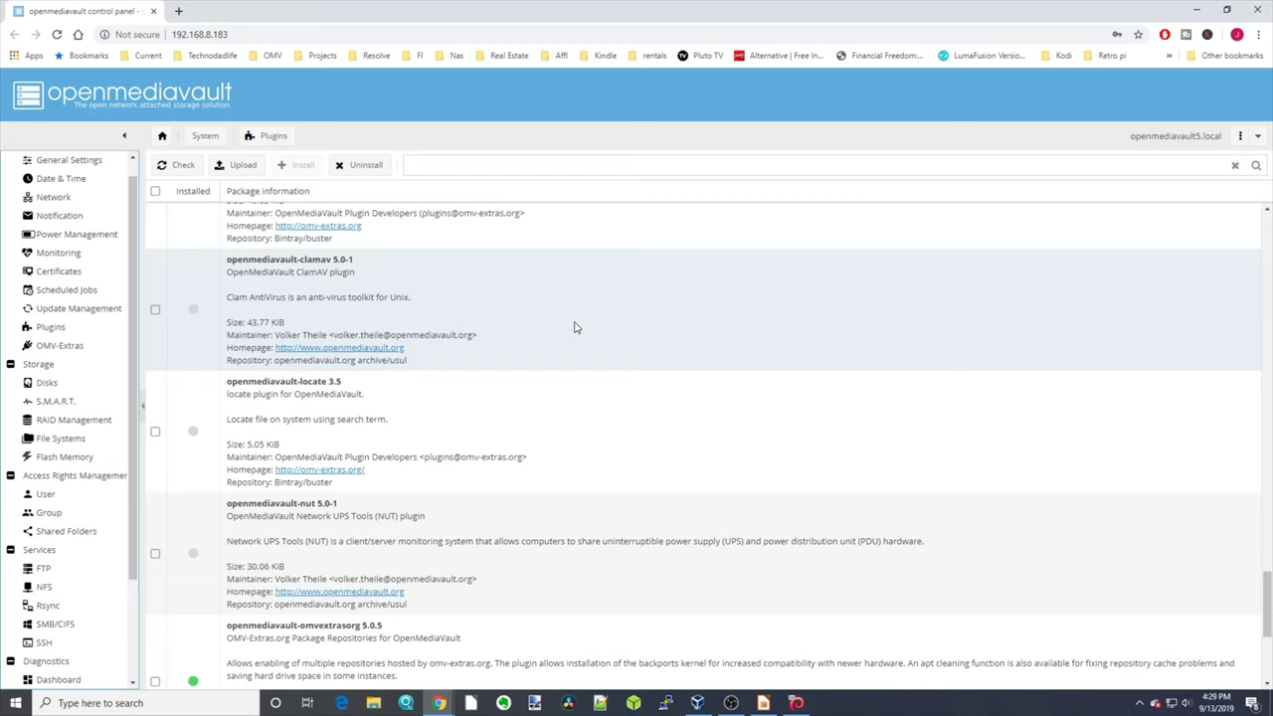
scroll(574, 328, "down", 1)
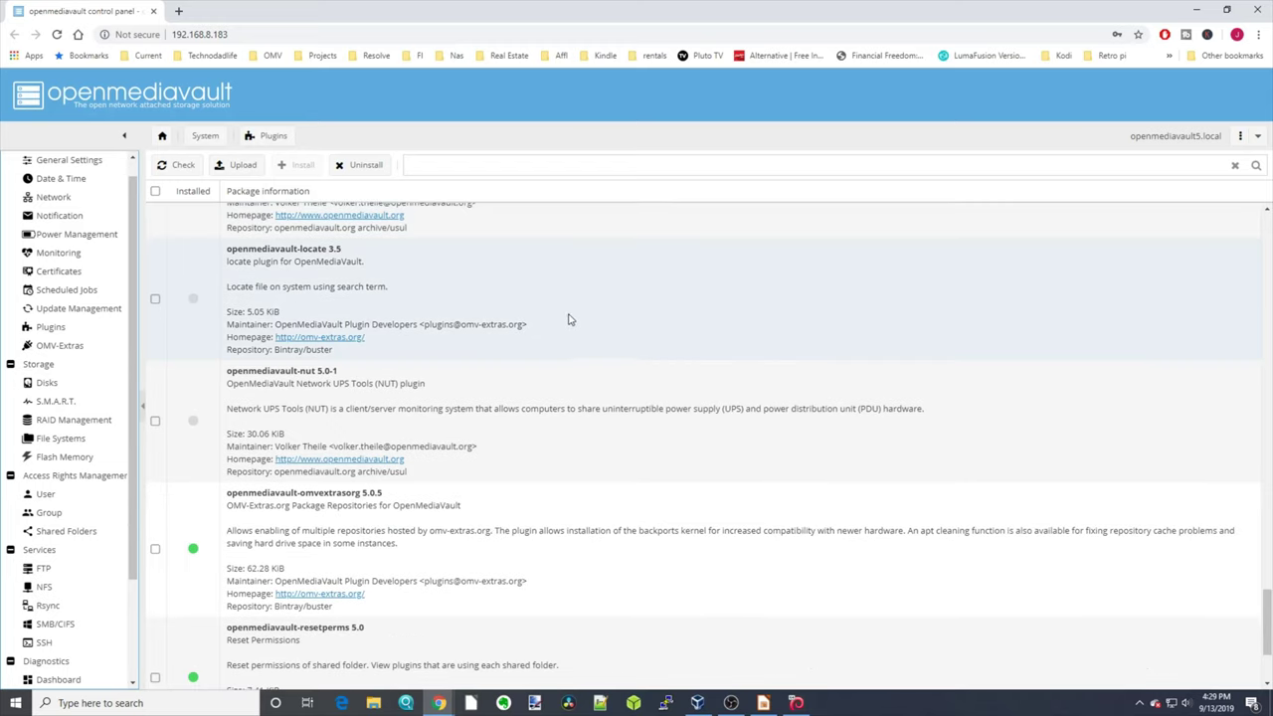
scroll(561, 307, "down", 1)
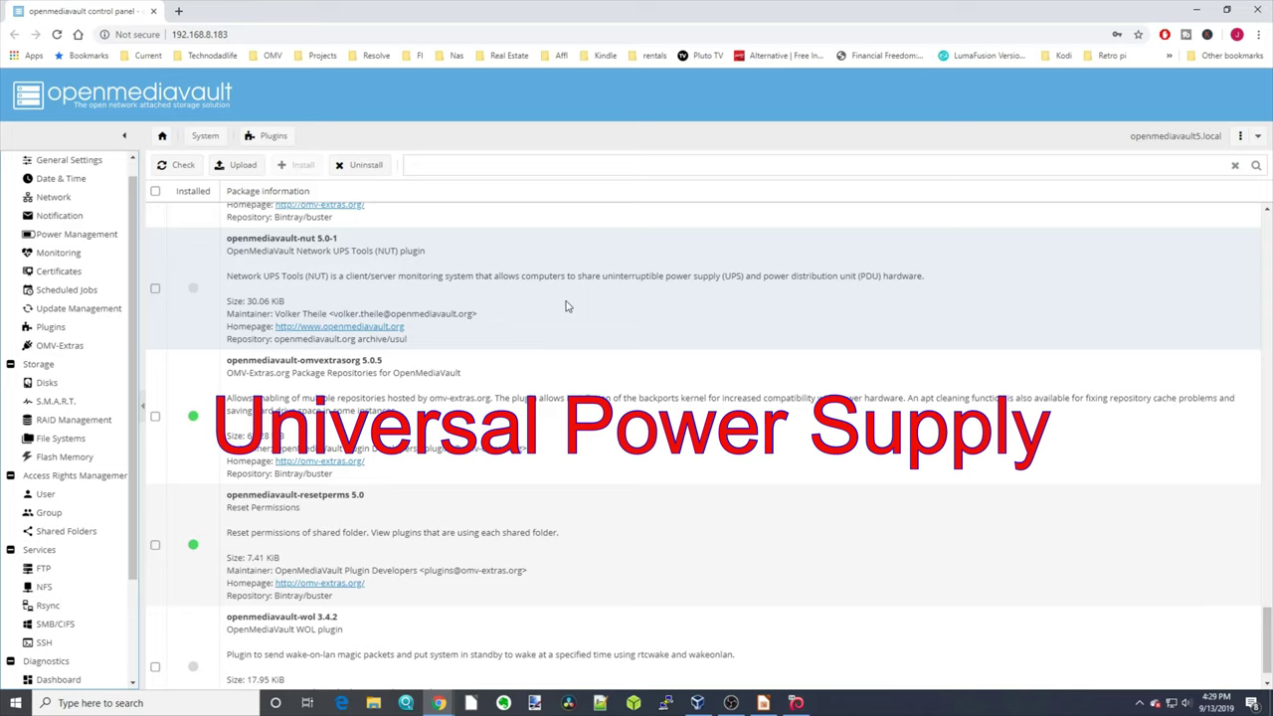
scroll(564, 304, "down", 1)
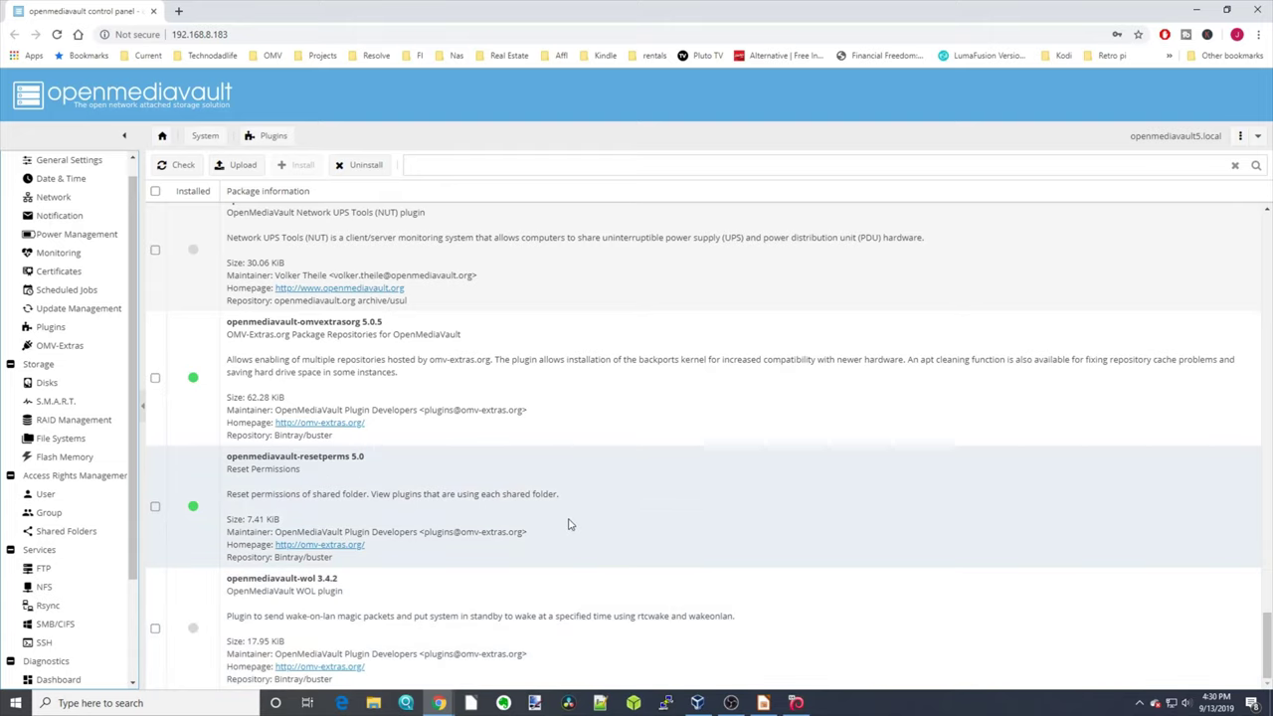
- Scroll back to the top, then down to Filesystems where flashmemory 5.0 is still selected
scroll(569, 524, "up", 10)
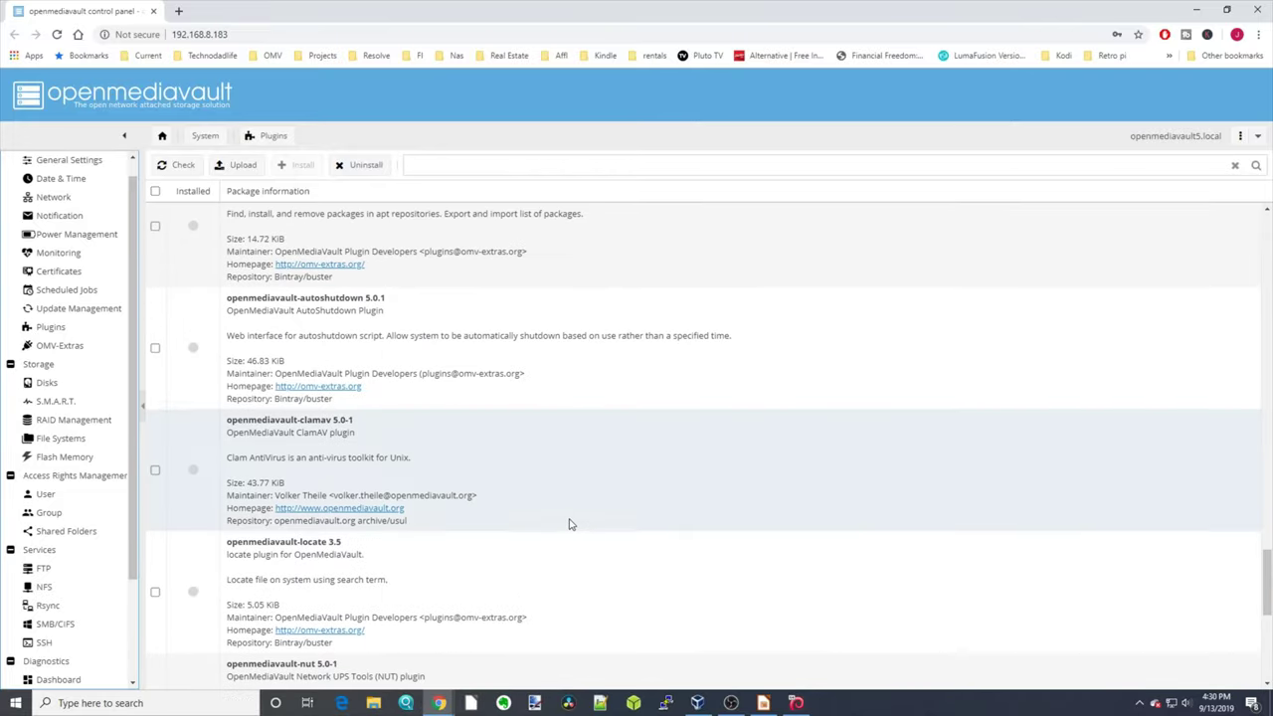
scroll(569, 524, "up", 10)
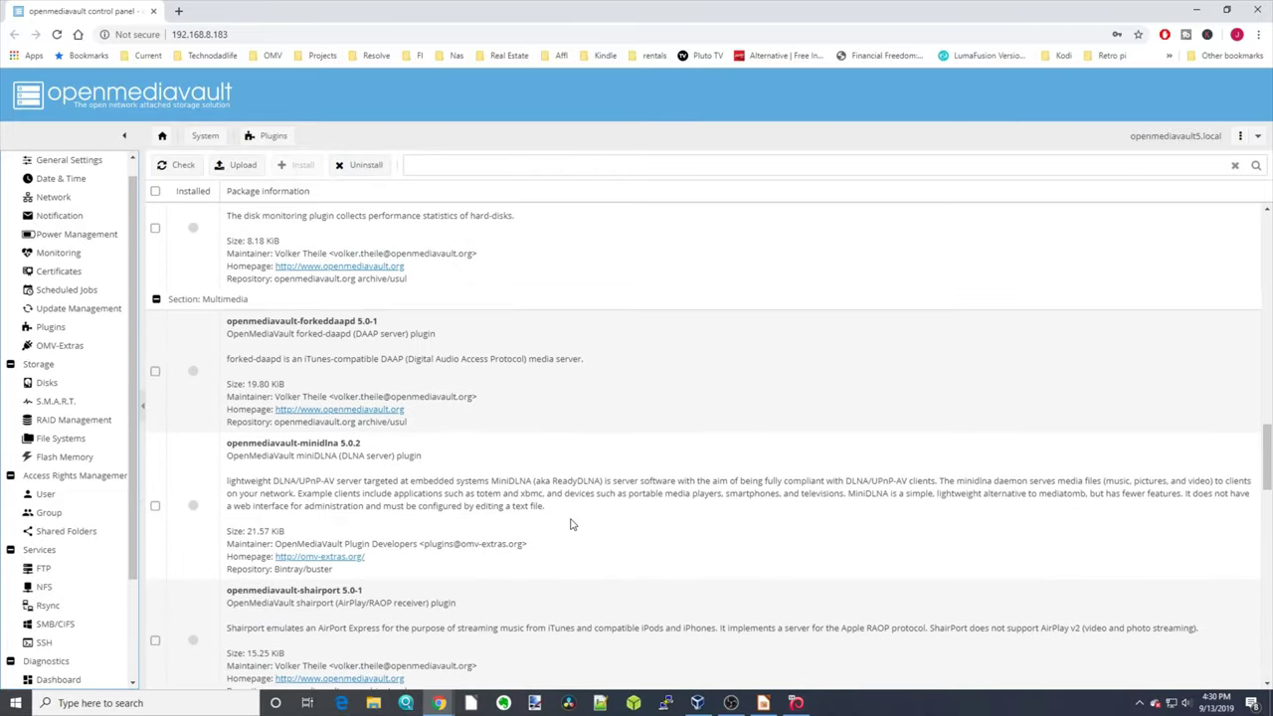
scroll(572, 524, "up", 10)
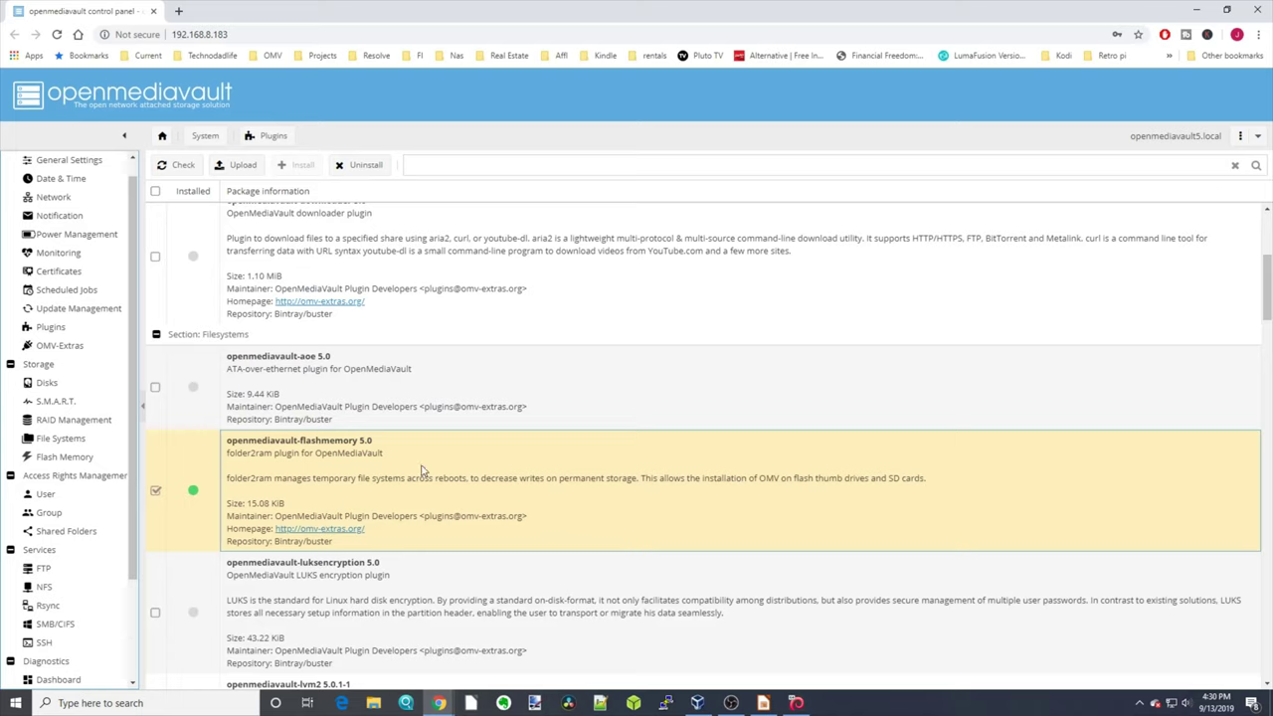
scroll(572, 433, "up", 3)
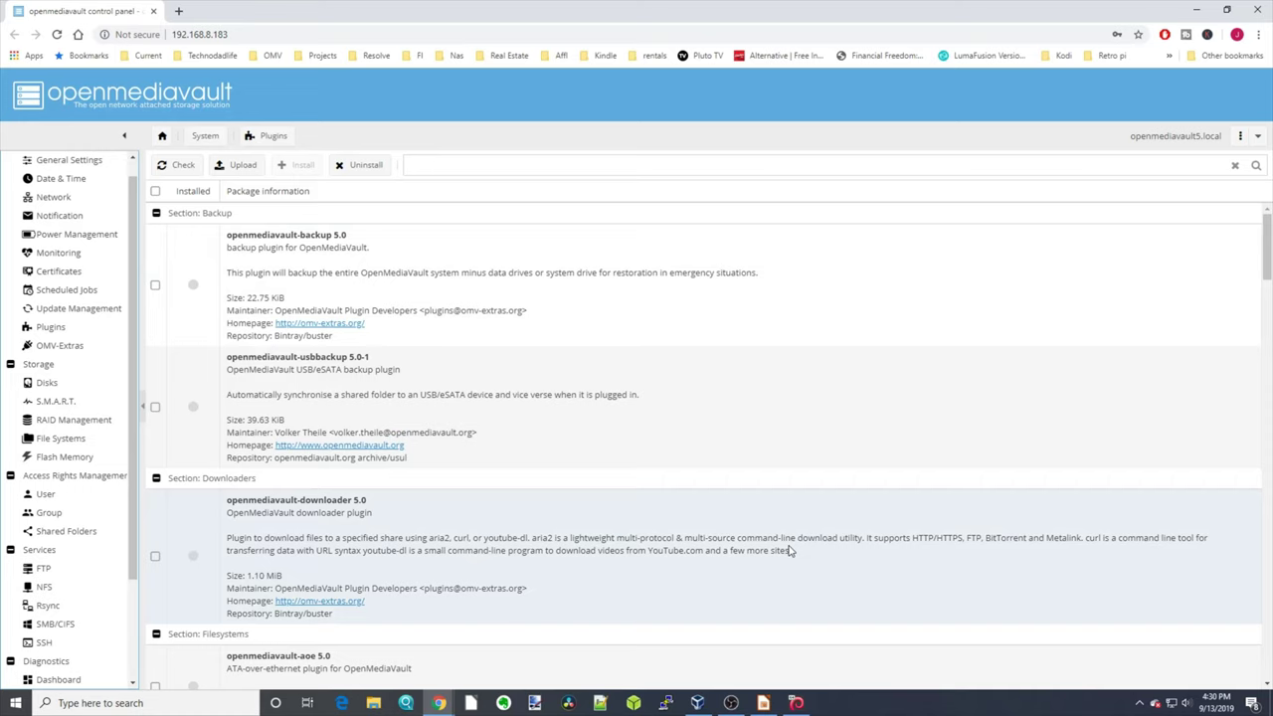
scroll(787, 548, "down", 5)
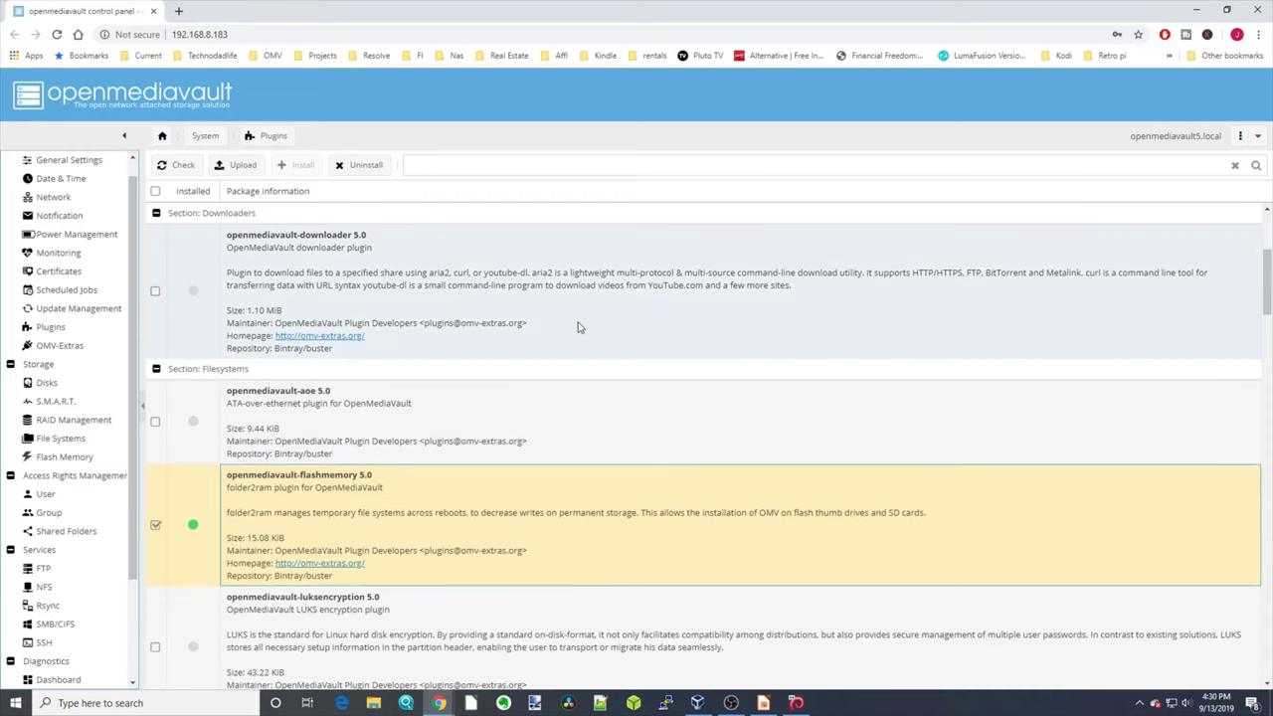